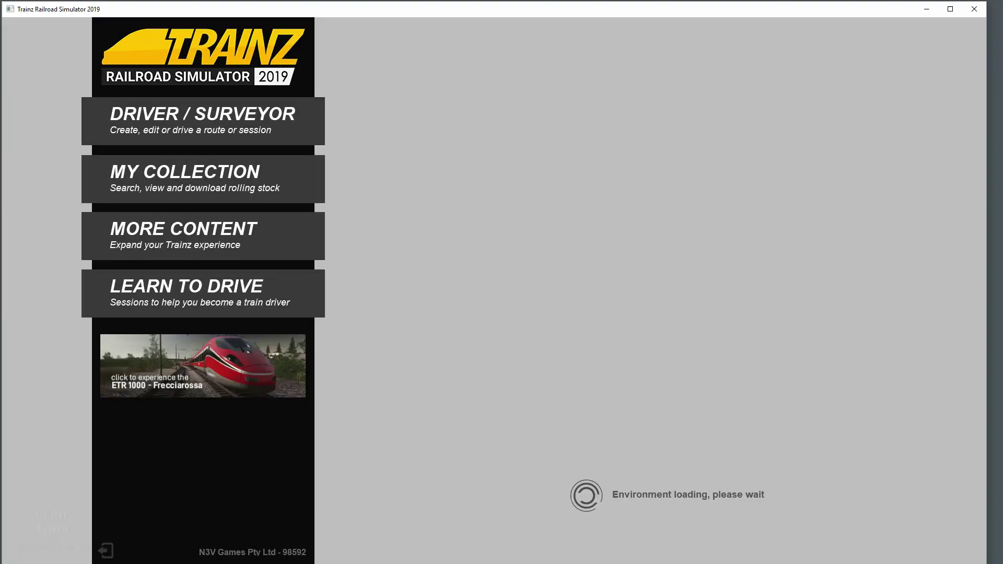
Find the Coal Country route among the installed routes and open its list of sessions
click(203, 122)
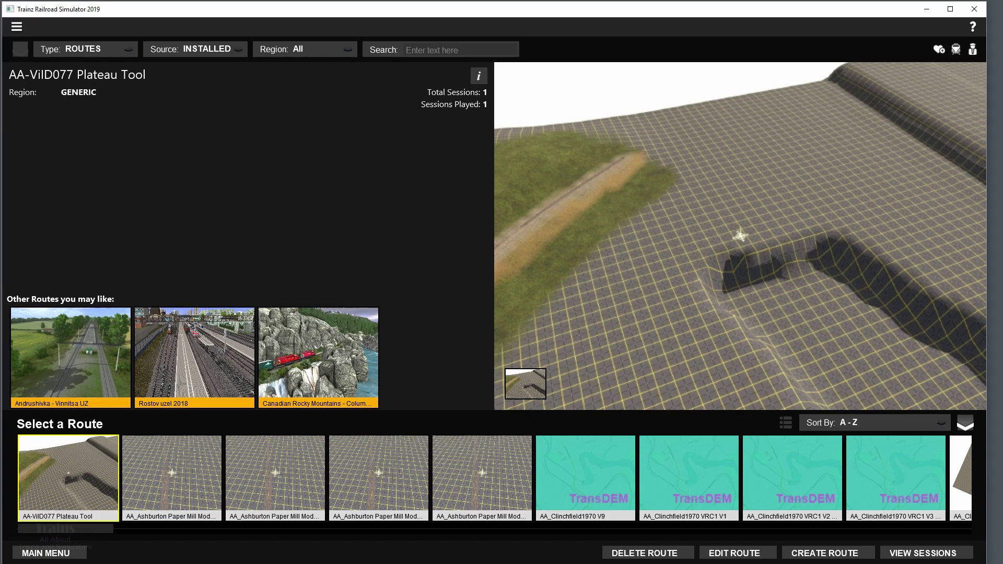
scroll(494, 478, down, 10)
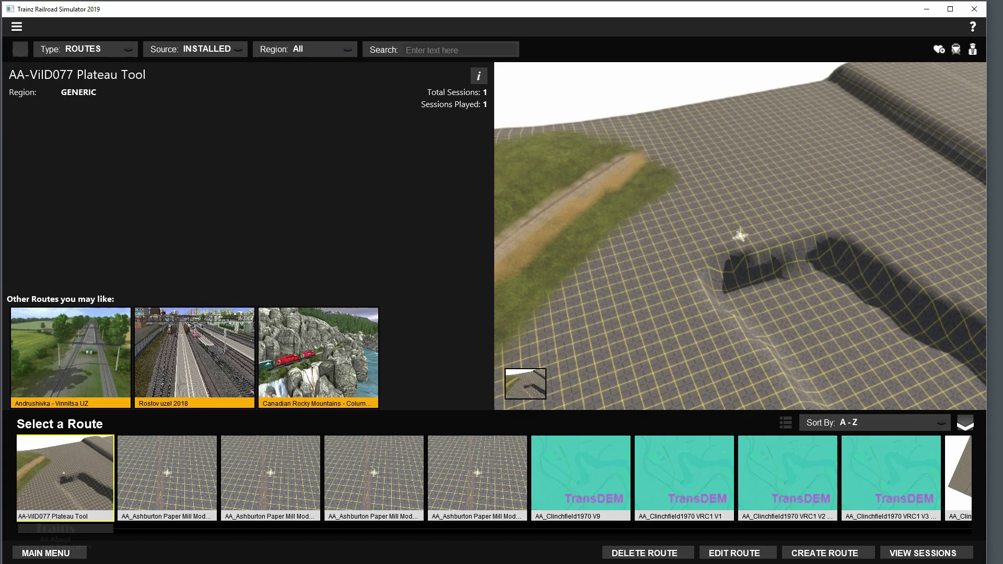
scroll(493, 478, down, 10)
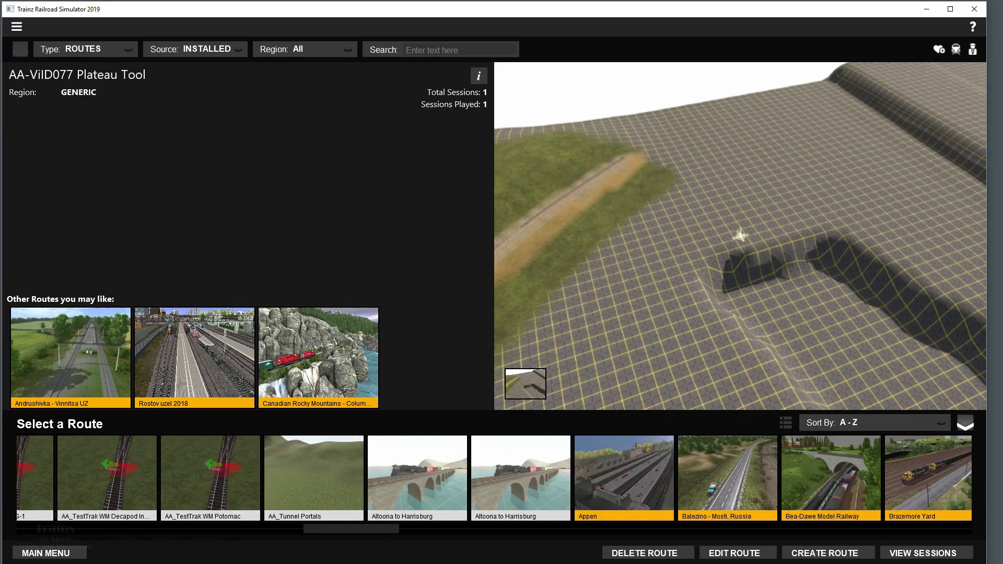
scroll(494, 478, down, 5)
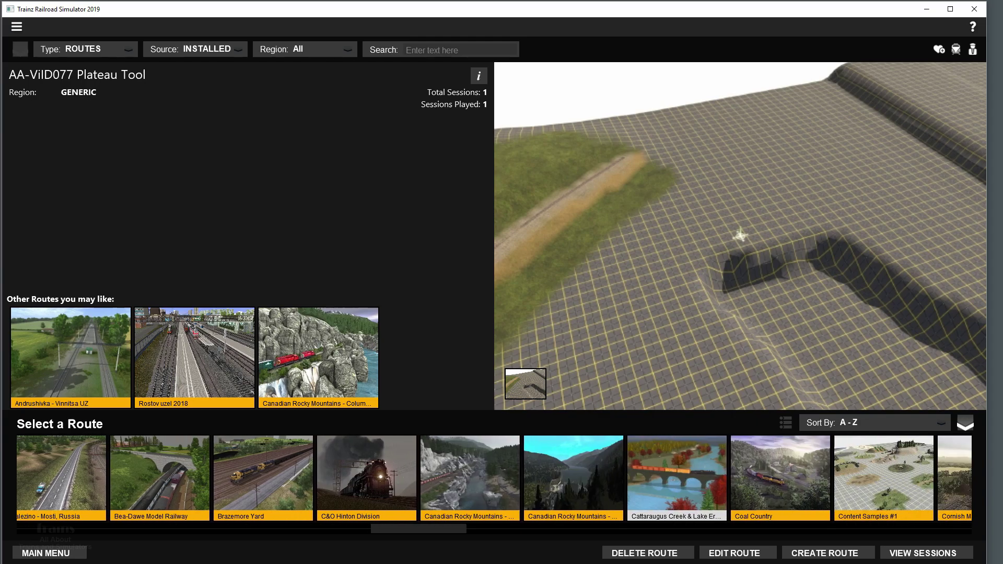
click(551, 473)
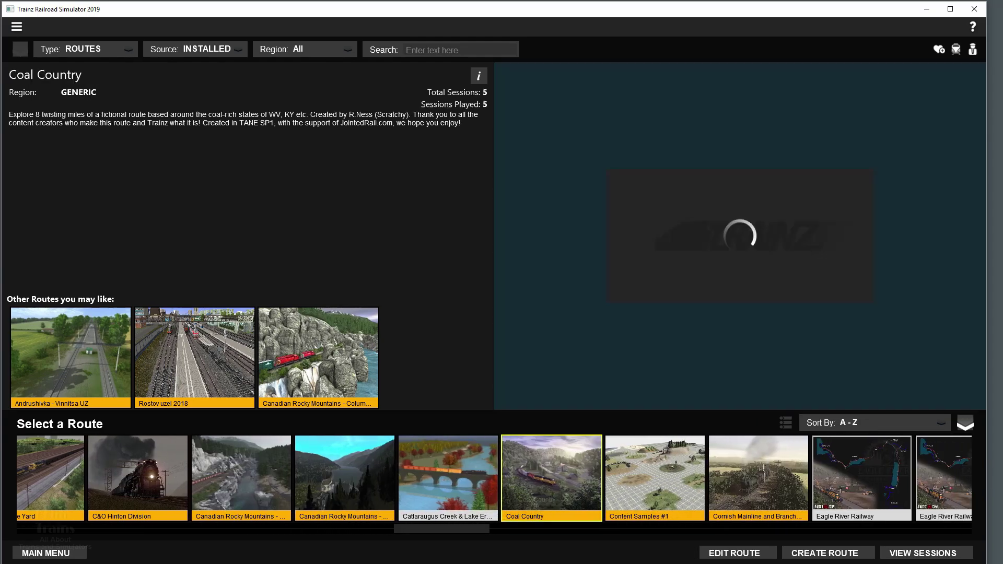
click(927, 552)
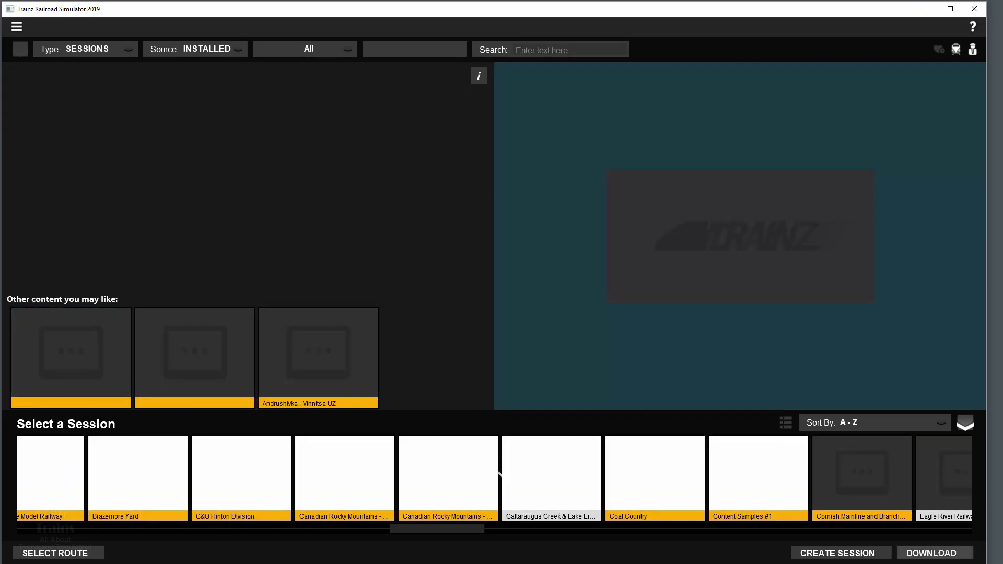
click(480, 499)
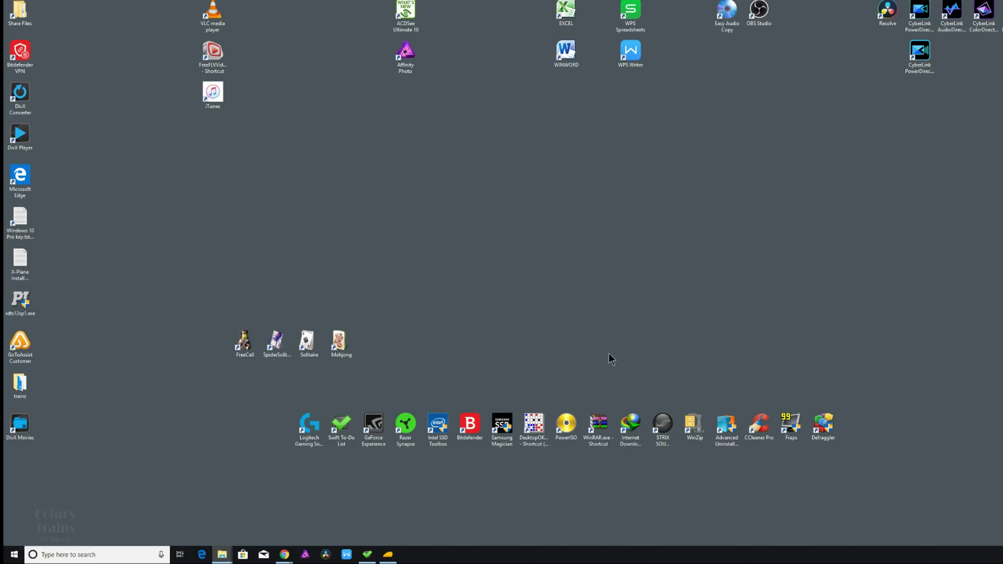
Switch to Windows Settings and open the Graphics settings from the system's Display page
click(19, 557)
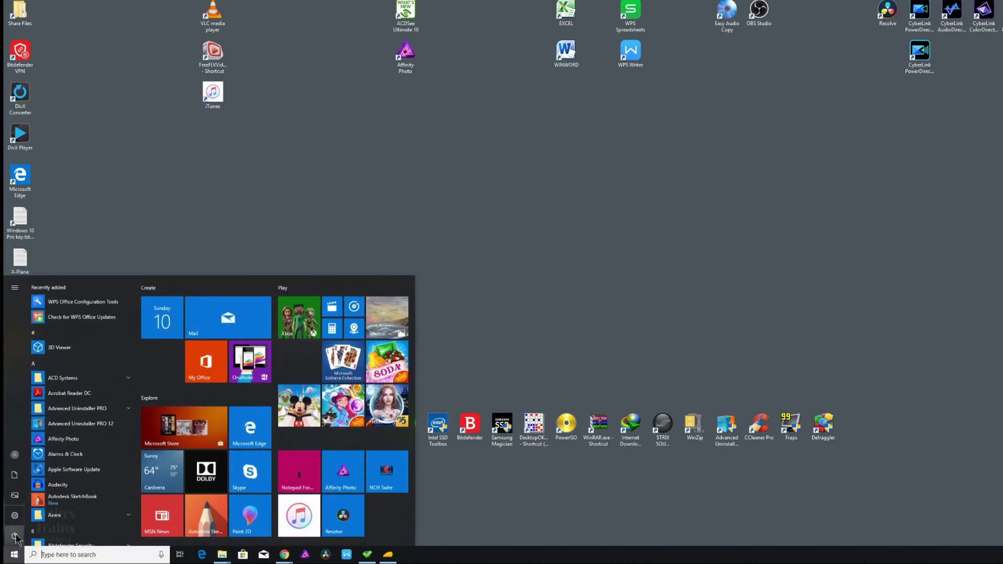
click(16, 518)
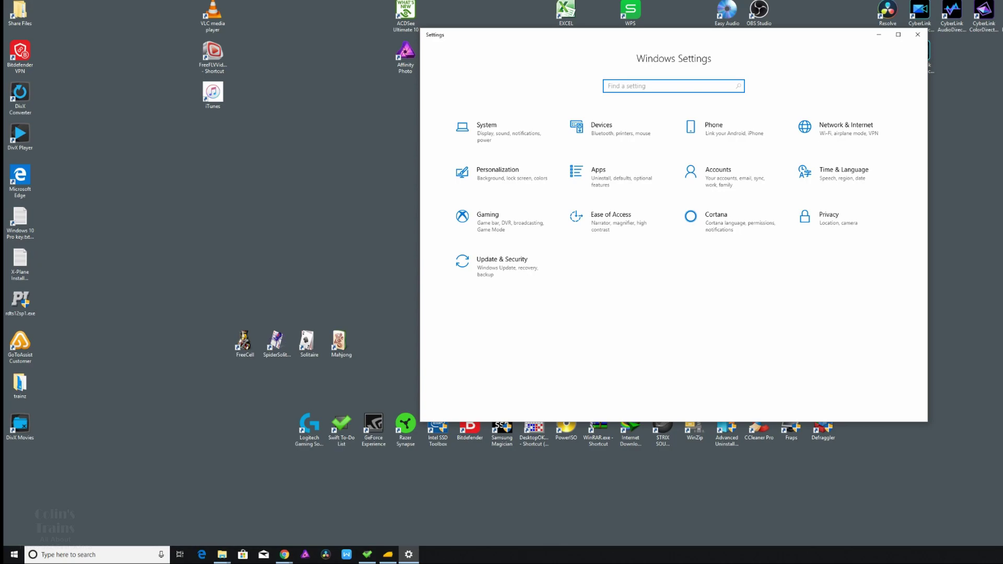
click(480, 127)
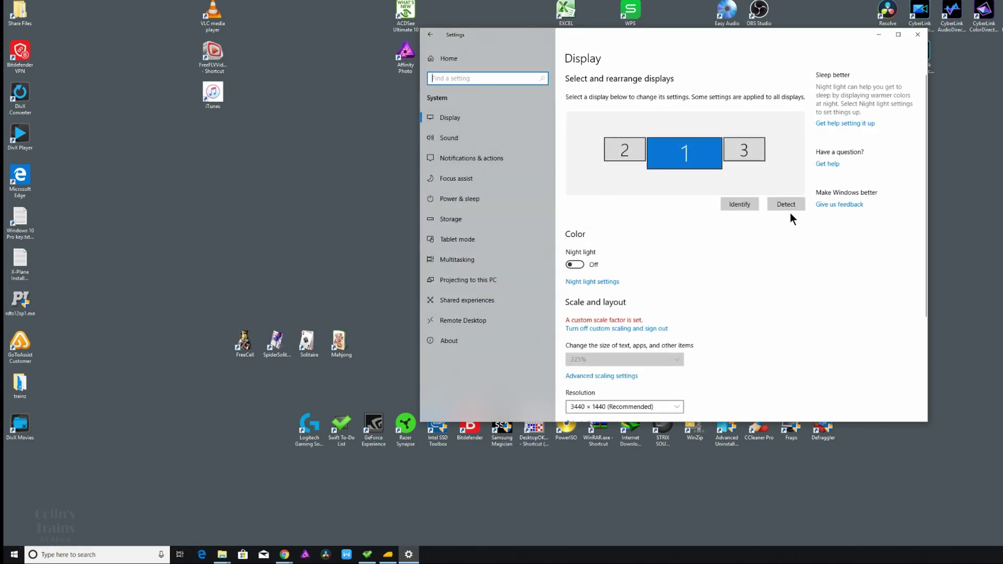
click(449, 118)
scroll(803, 274, down, 1)
scroll(803, 274, down, 3)
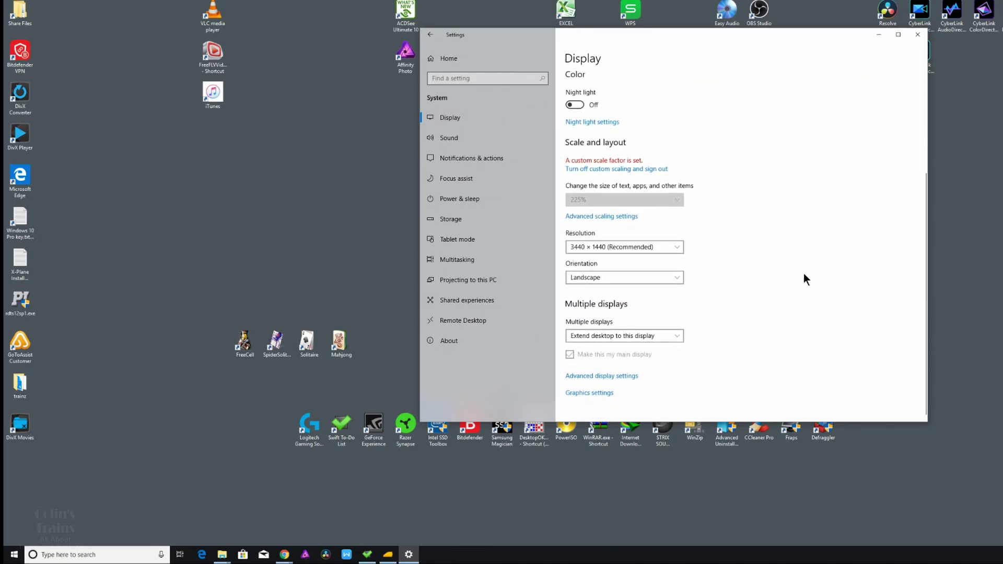
click(607, 395)
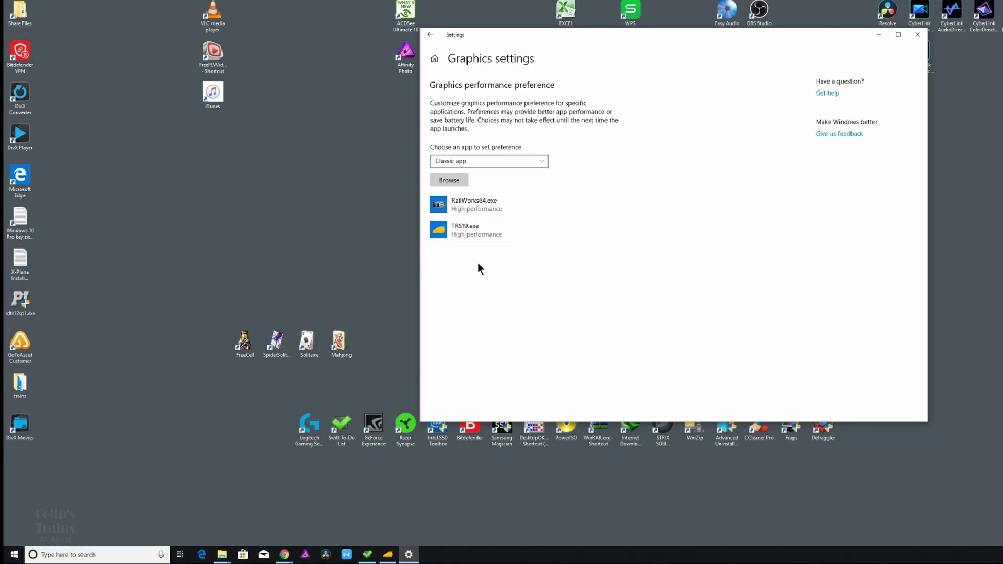
Set the graphics preference of TRS19.exe to High performance and save it
click(446, 235)
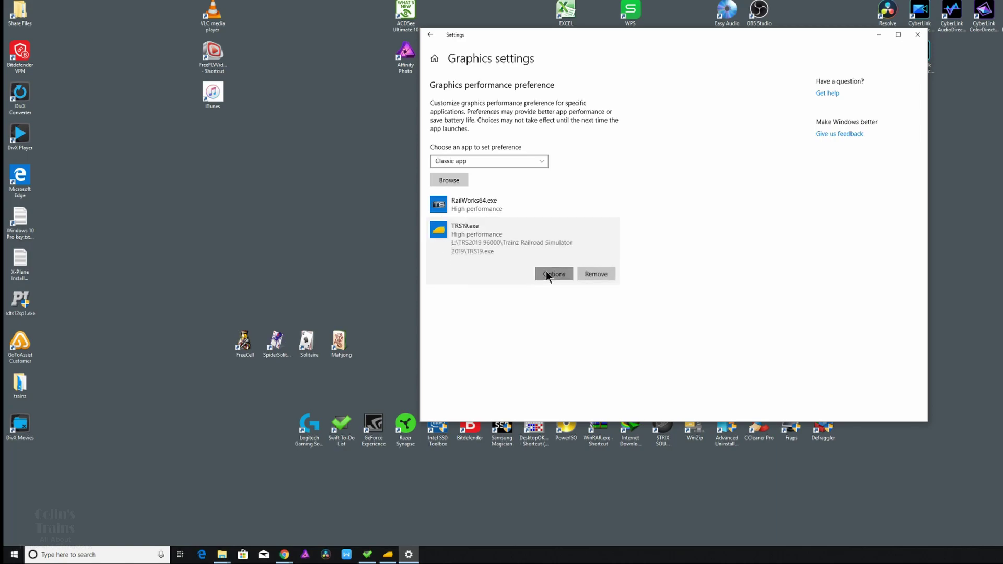
click(546, 274)
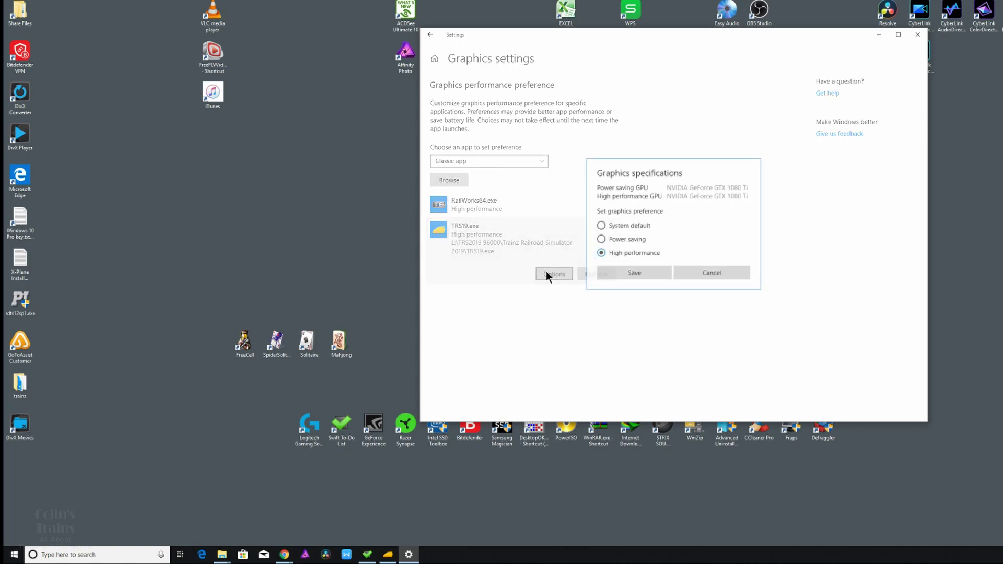
click(603, 226)
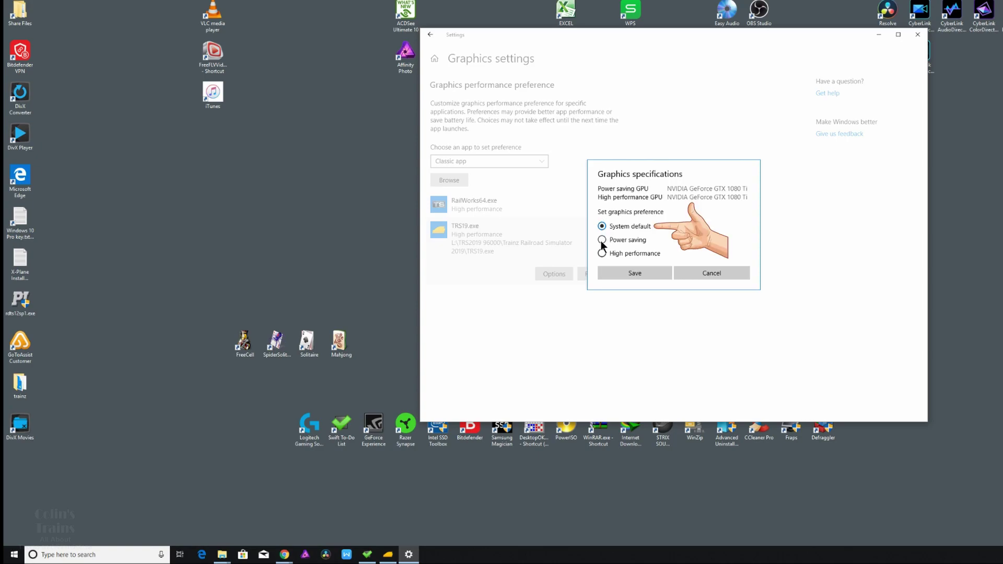
click(602, 240)
click(602, 254)
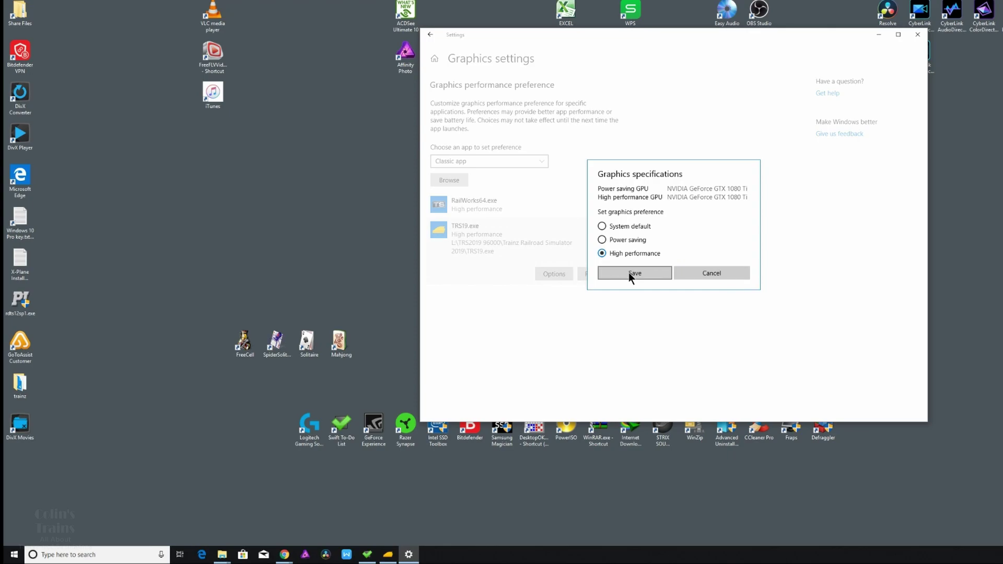
click(629, 272)
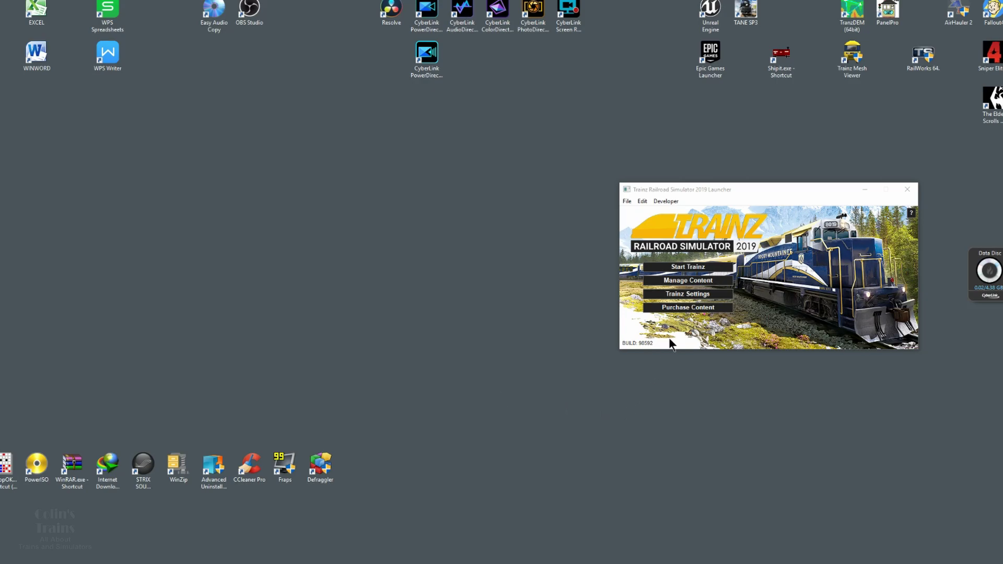
Switch to the Trainz Railroad Simulator 2019 Launcher, start Trainz and show the profiler
click(689, 268)
click(666, 201)
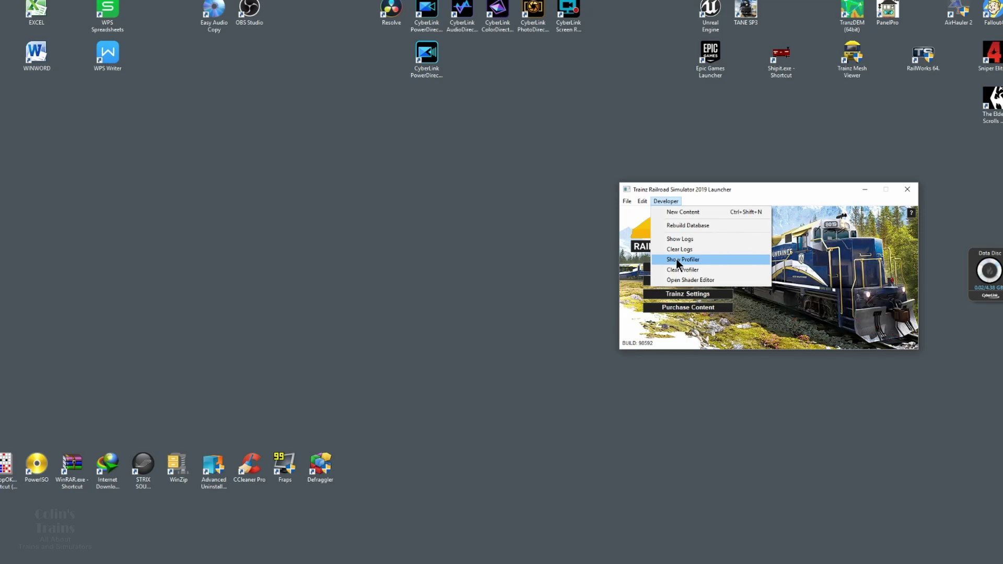
click(676, 259)
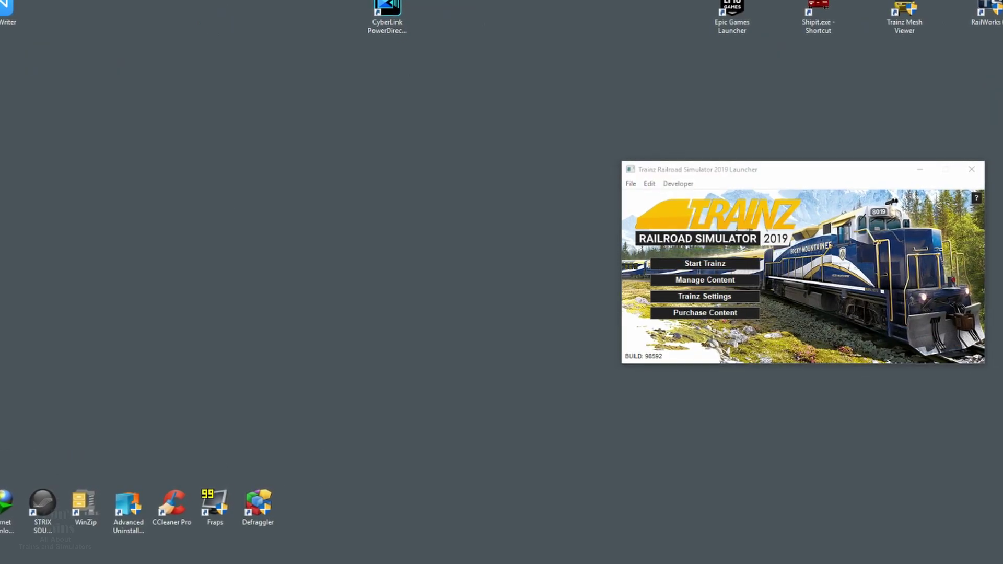
drag(168, 115, 390, 146)
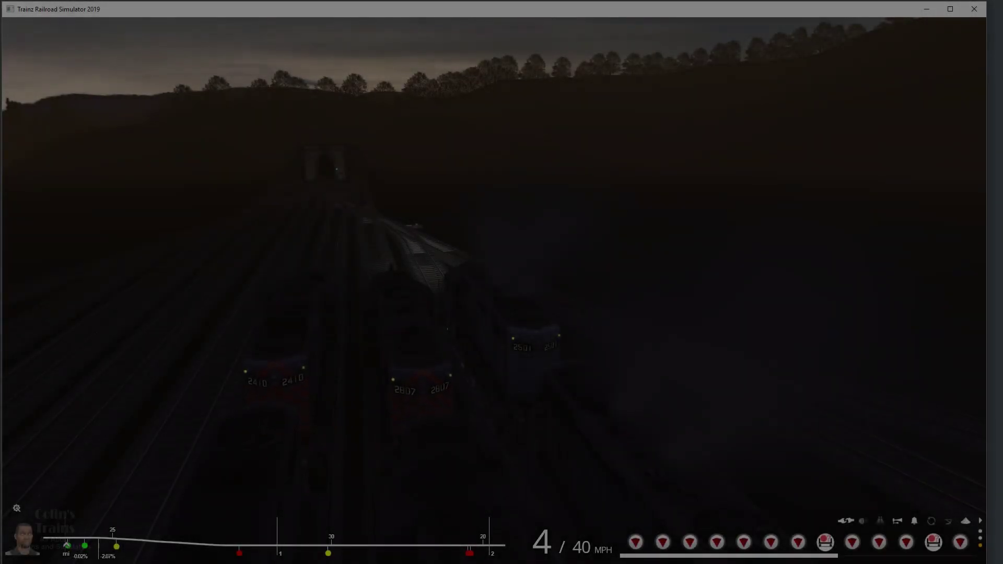
Switch the running session to the cab view and examine the frame rates in the Trainz Profiler
key(1)
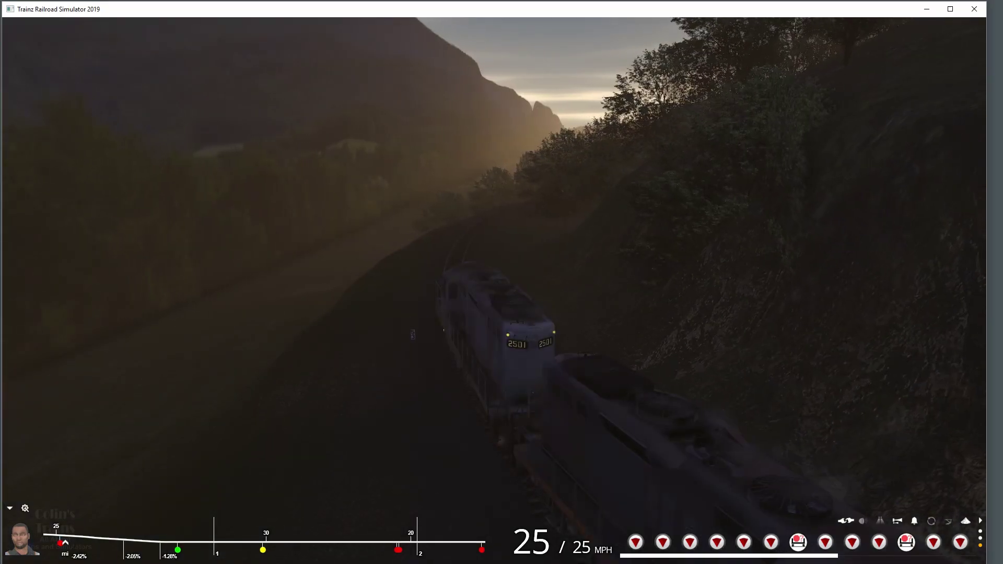
key(ctrl+shift+p)
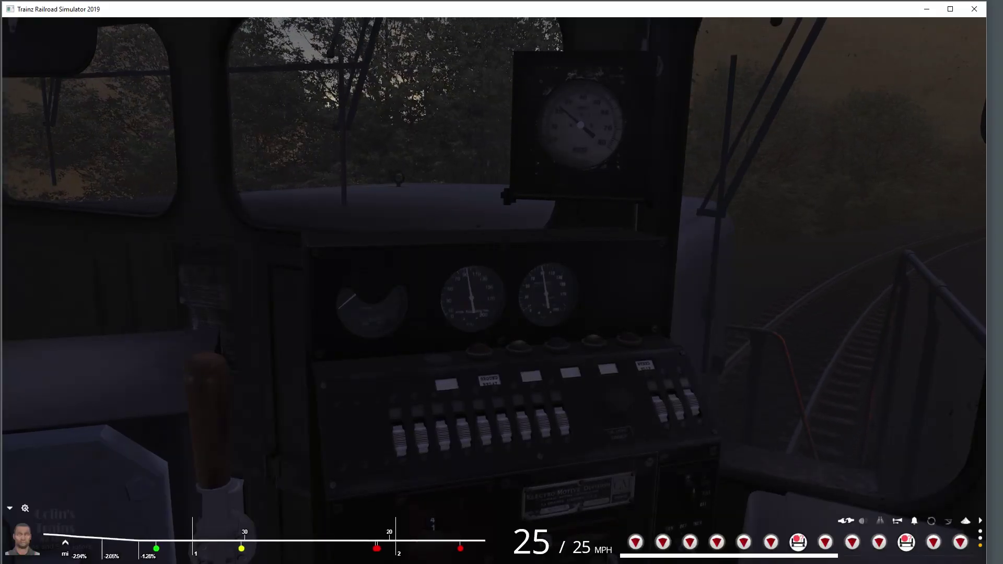
drag(96, 105, 195, 105)
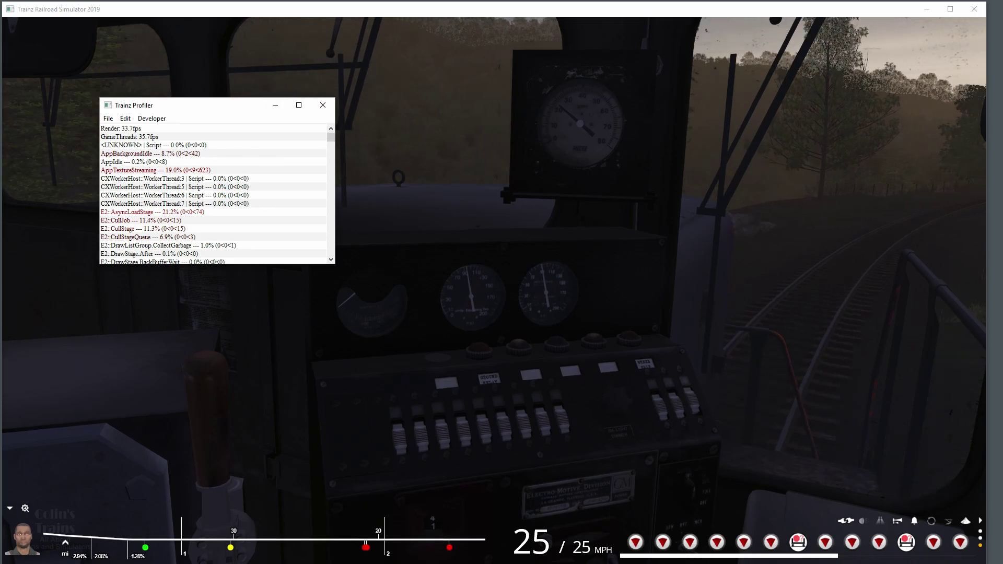
Switch to the external train view and examine the frame rates there, repositioning the Trainz Profiler window
key(alt+Tab)
key(2)
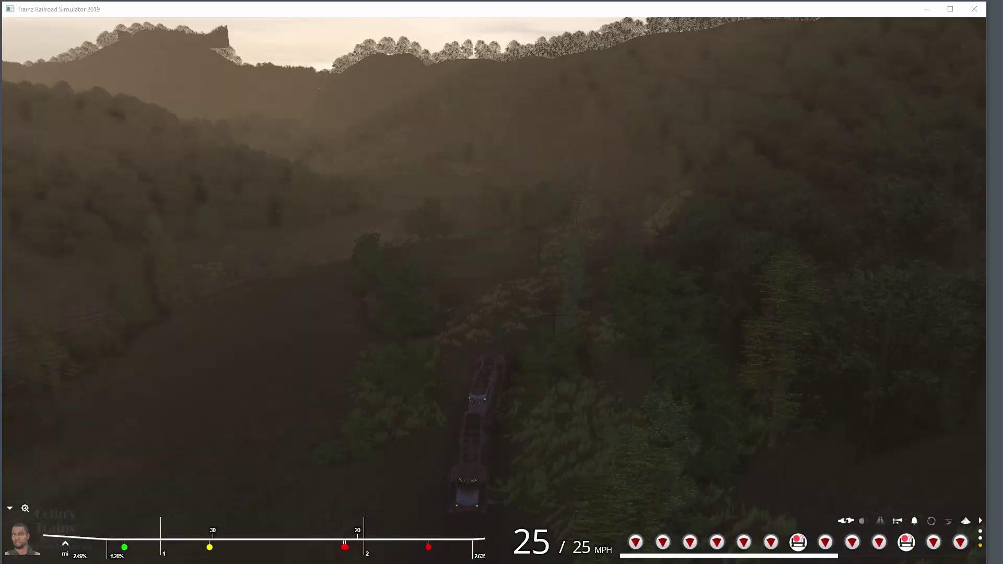
key(alt+Tab)
drag(127, 125, 170, 132)
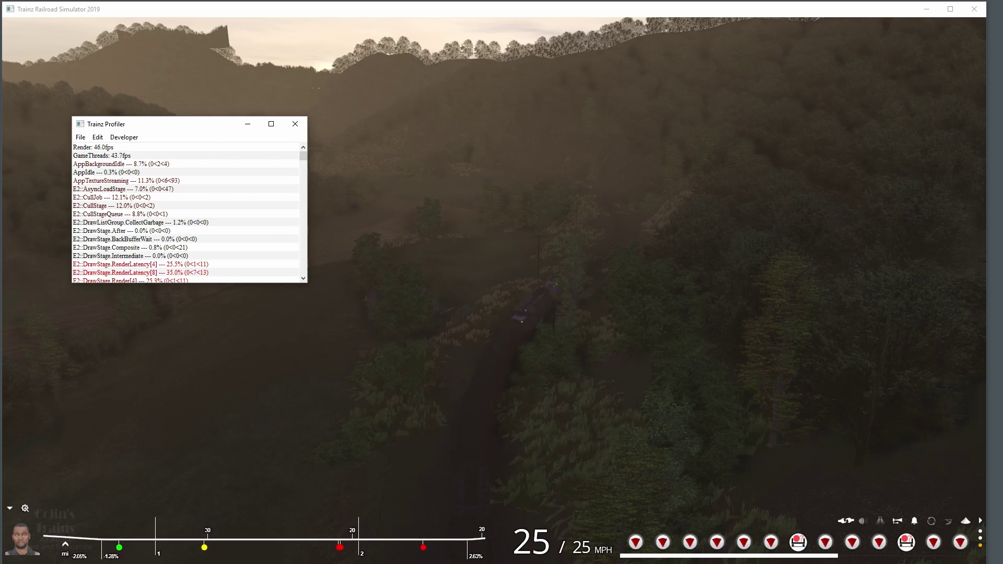
drag(183, 127, 58, 119)
click(171, 116)
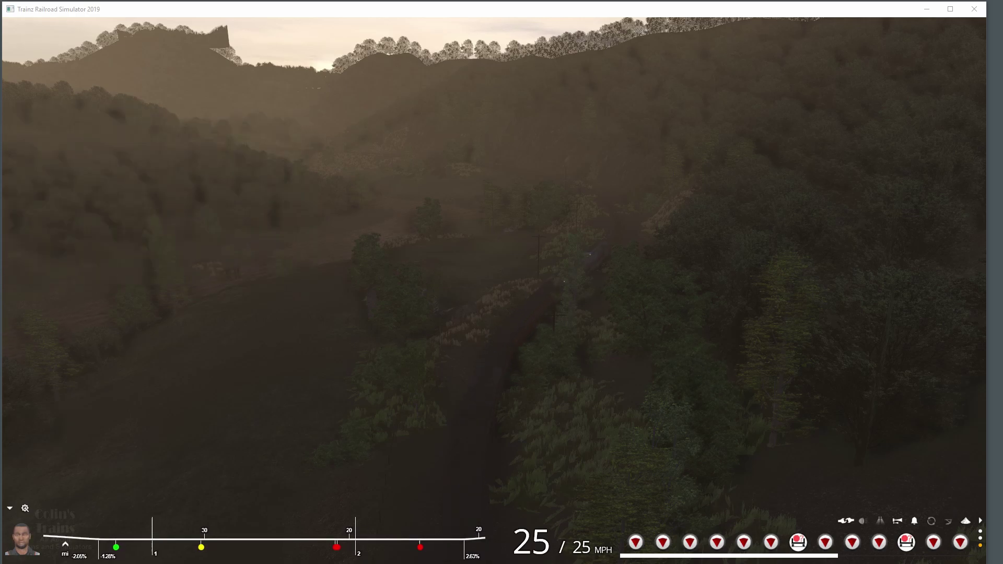